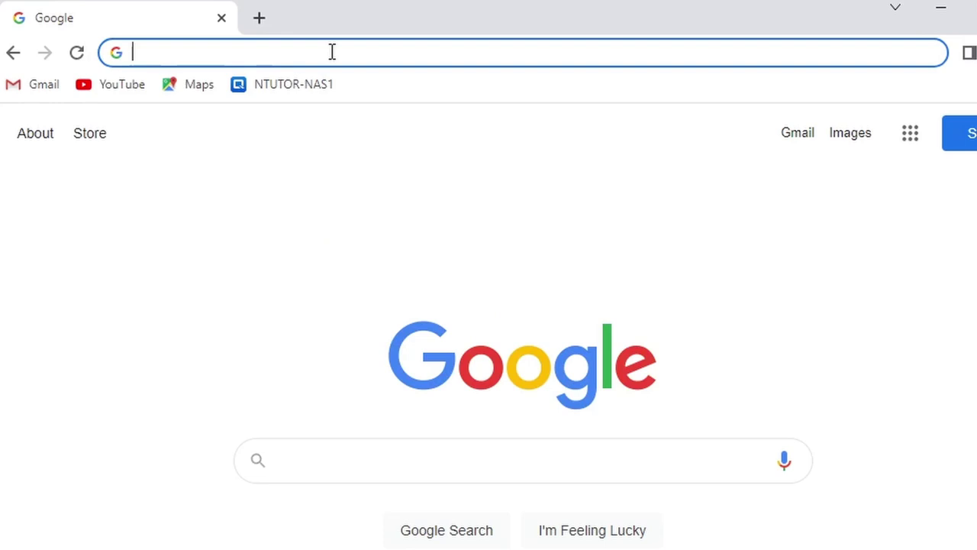
Load the router admin page at 192.168.1.1 and log in with the router password.
text(192.168.)
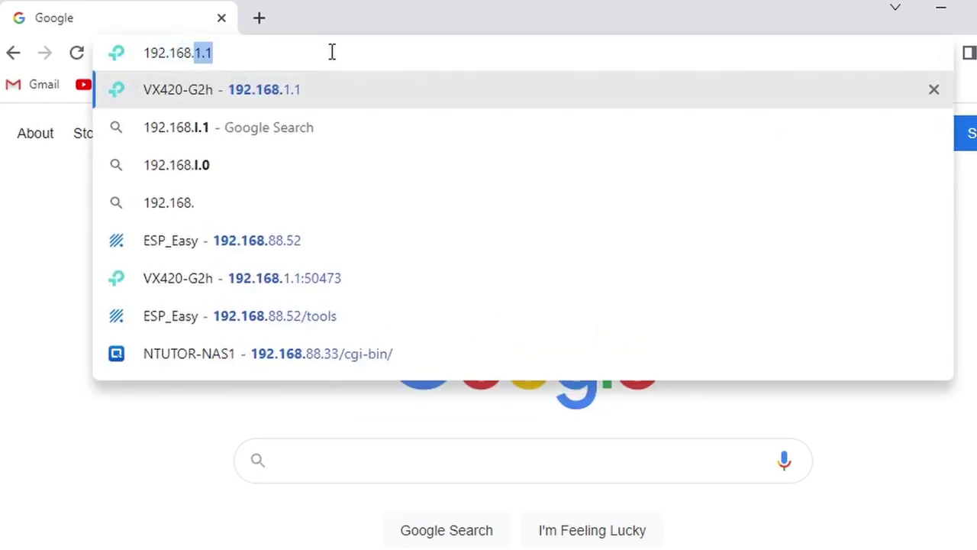
text(1.1)
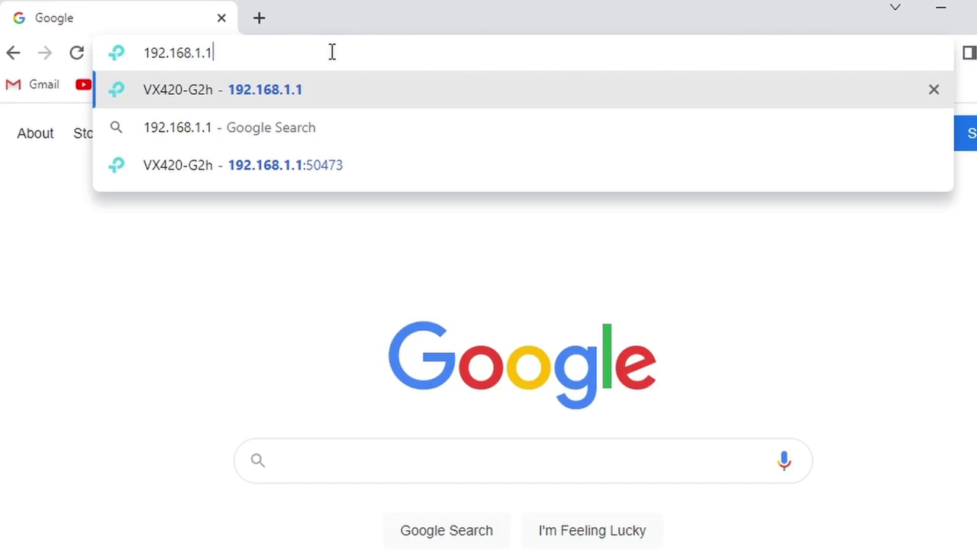
key(Return)
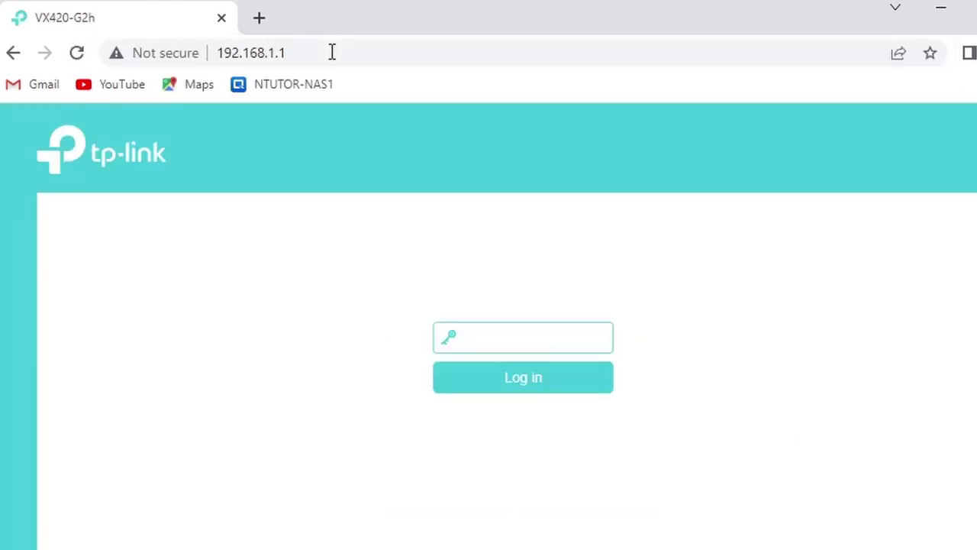
text(admin)
key(Return)
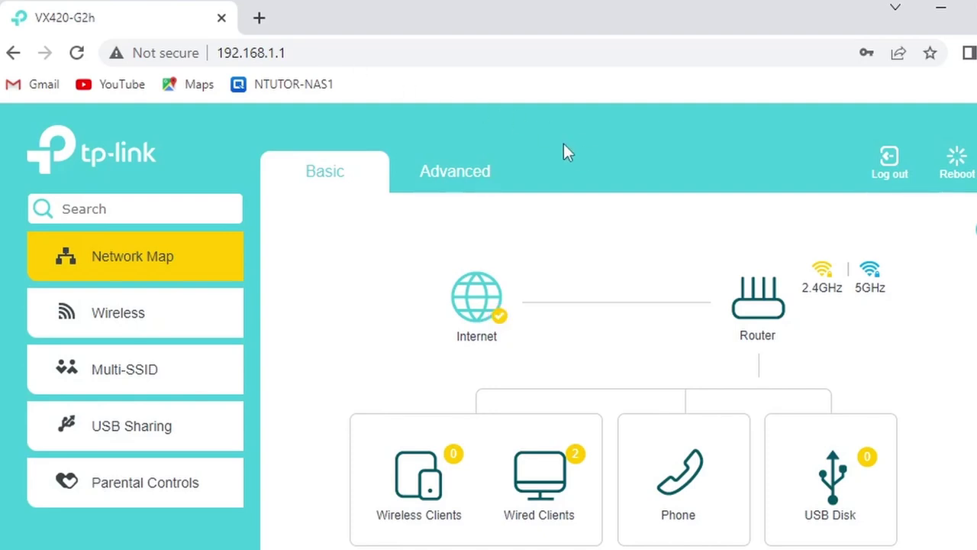
Open Advanced > Network > DSL to list the pppoe_8_35_2 and pppoe_ptm_2_1 connections.
click(466, 176)
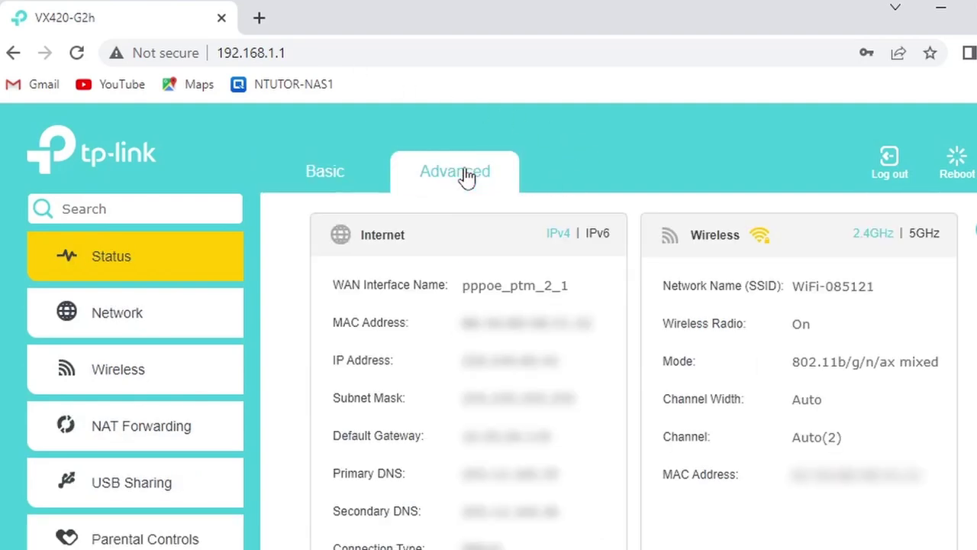
click(122, 319)
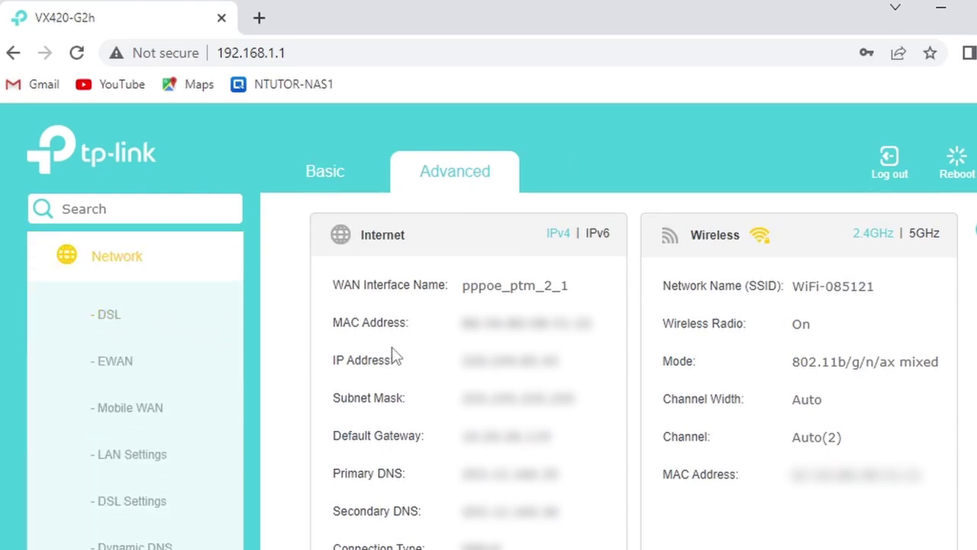
click(131, 319)
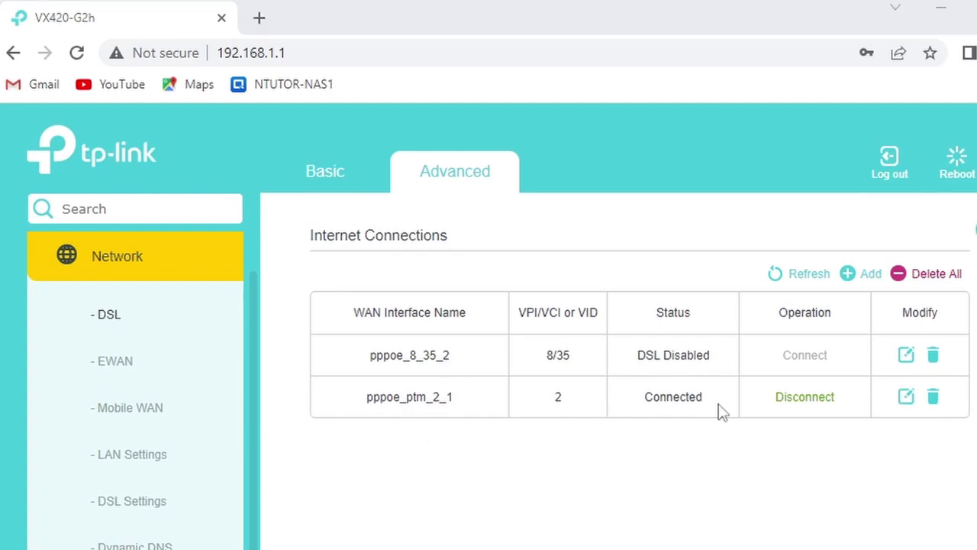
click(906, 396)
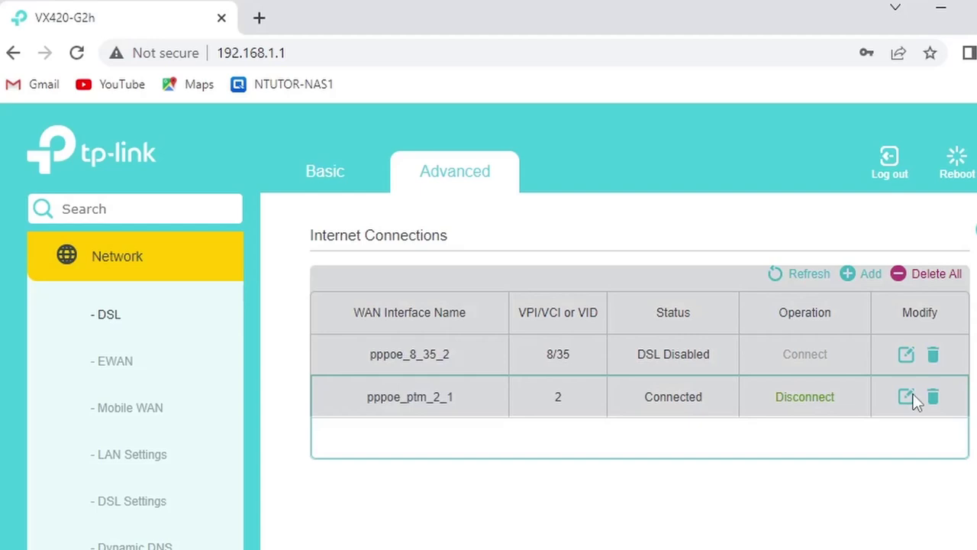
scroll(493, 475, down, 1)
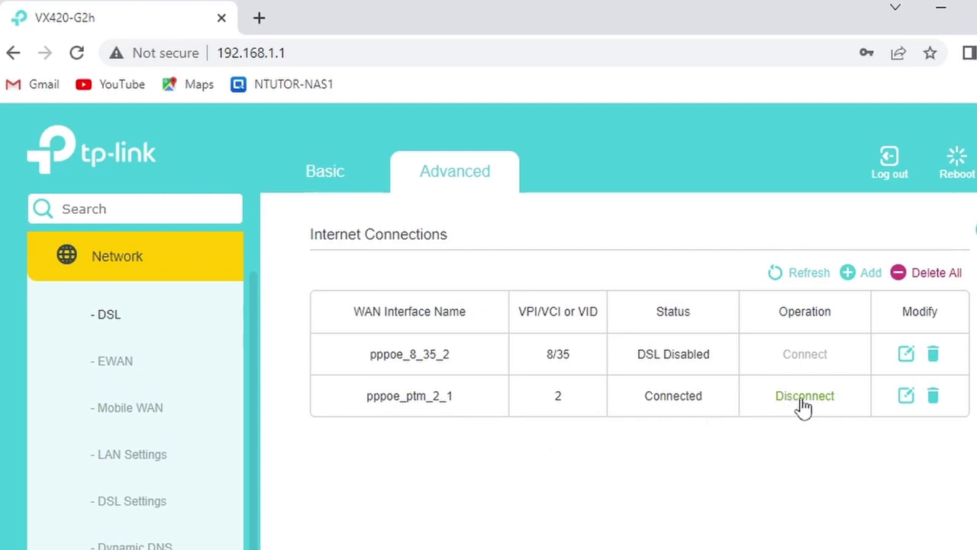
Delete the pppoe_ptm_2_1 connection and start adding a new internet connection.
click(933, 396)
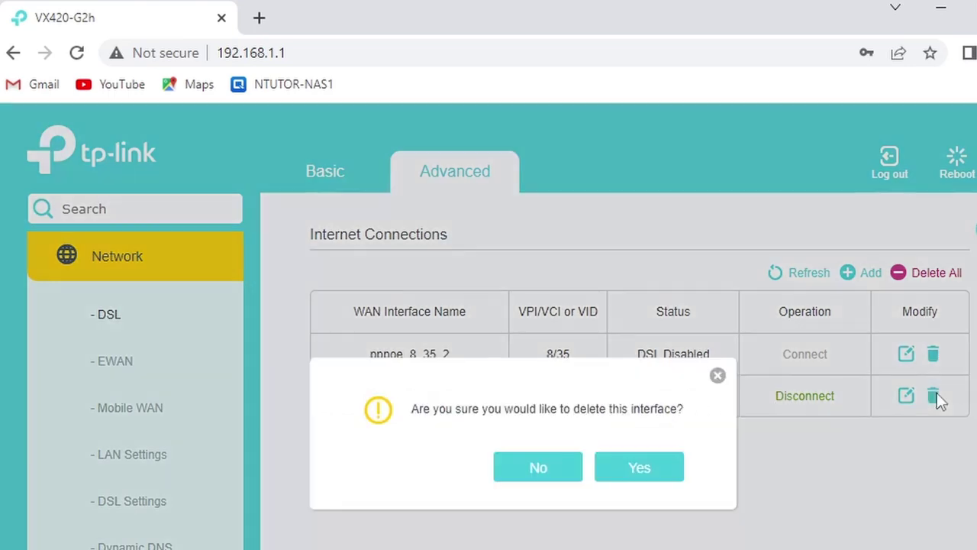
click(654, 469)
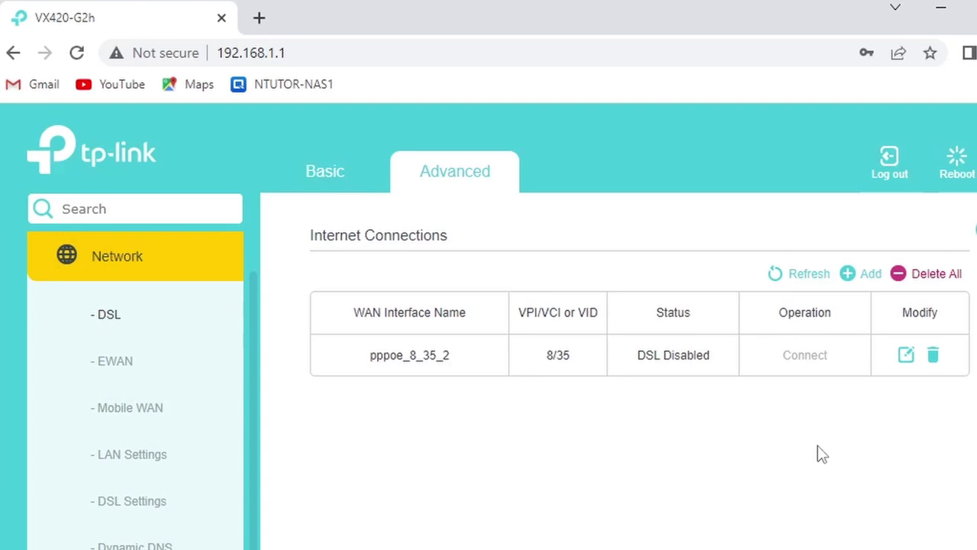
click(850, 276)
scroll(832, 452, down, 1)
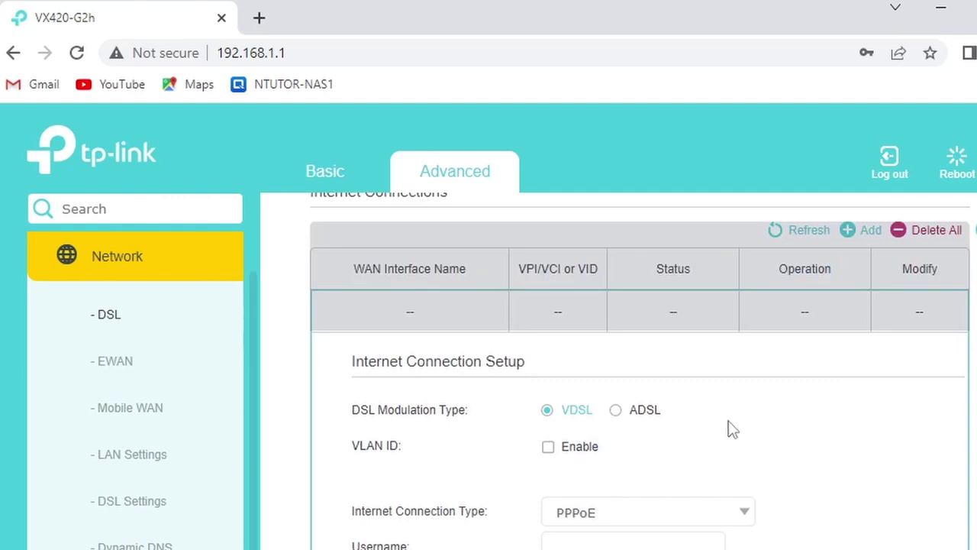
Enable VLAN ID 2, set the connection type to Bridge, and save the connection.
click(550, 456)
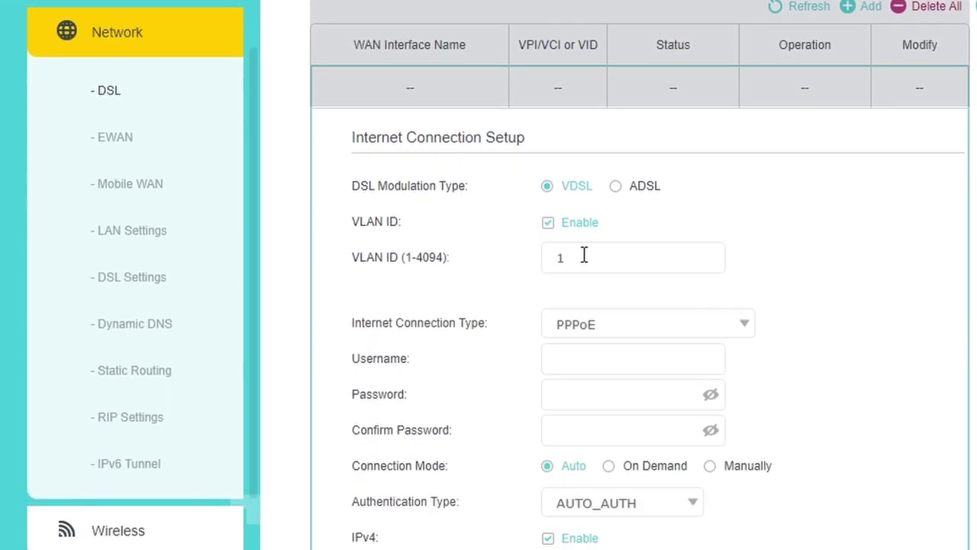
double_click(584, 255)
scroll(534, 191, down, 2)
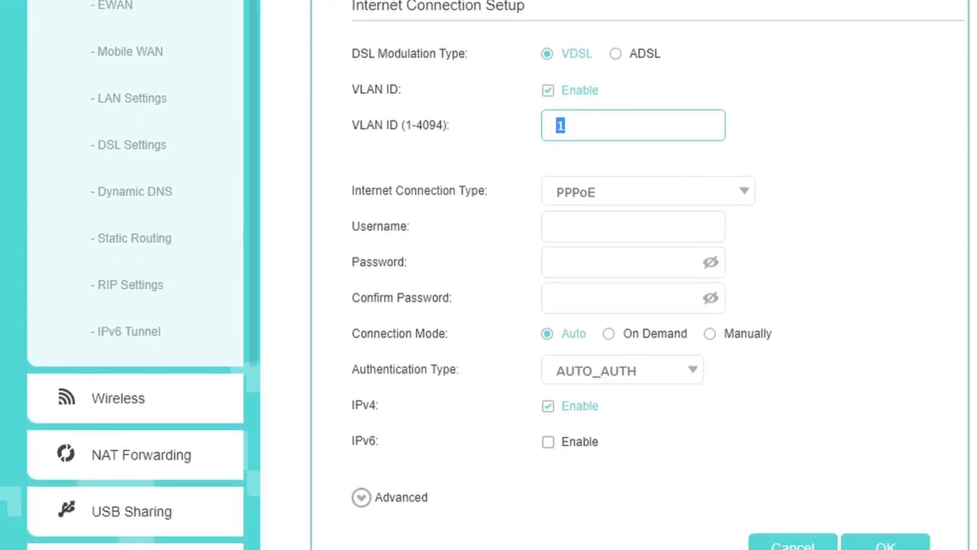
text(2)
click(745, 200)
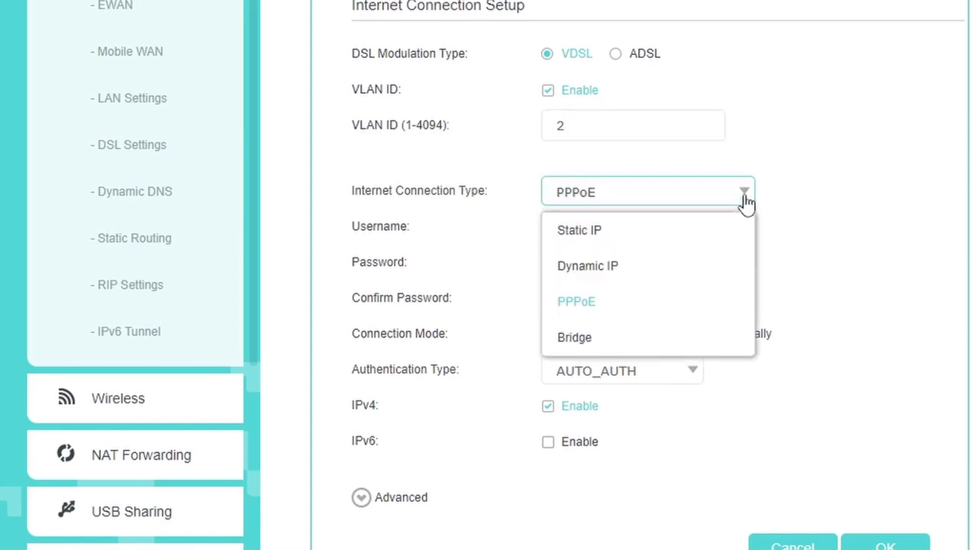
click(592, 339)
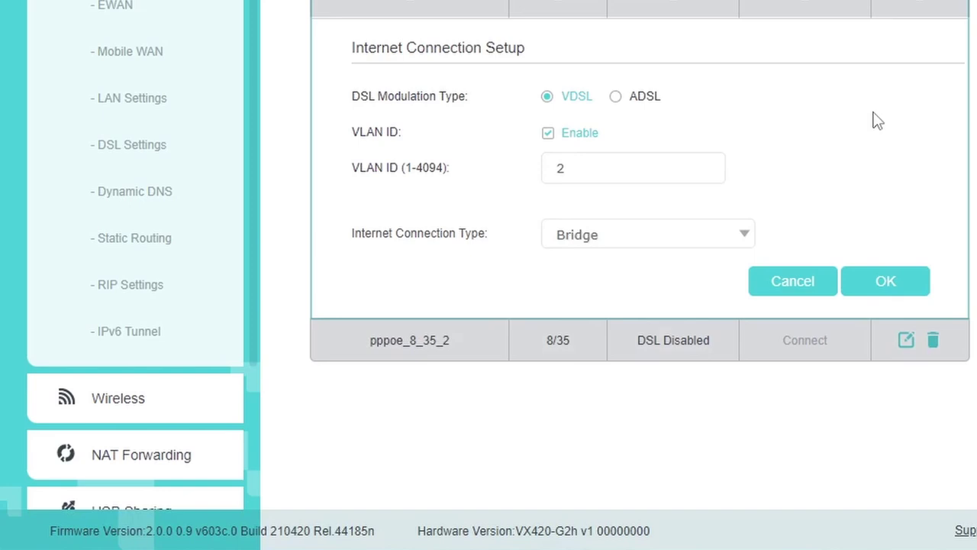
click(885, 284)
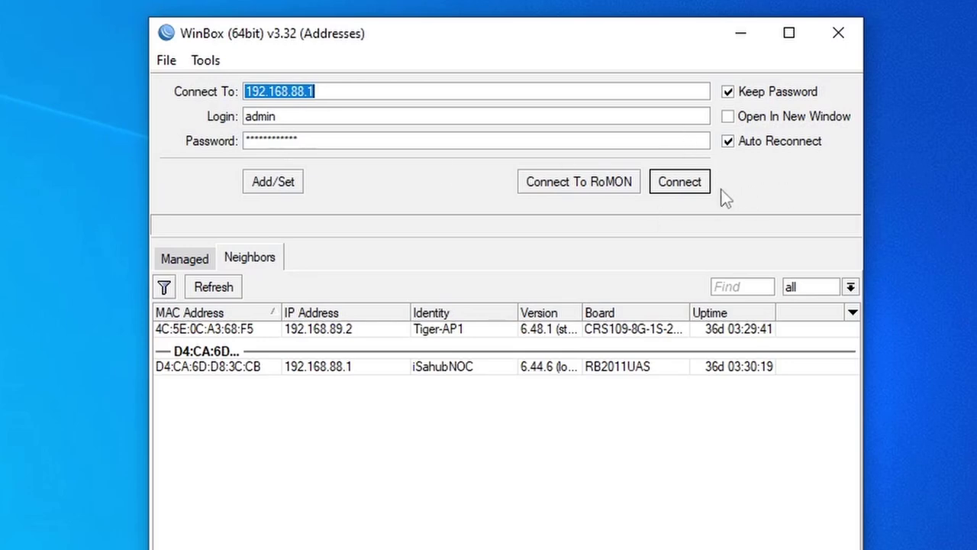
Connect WinBox to 192.168.88.1 and show the PPP interface list.
click(680, 189)
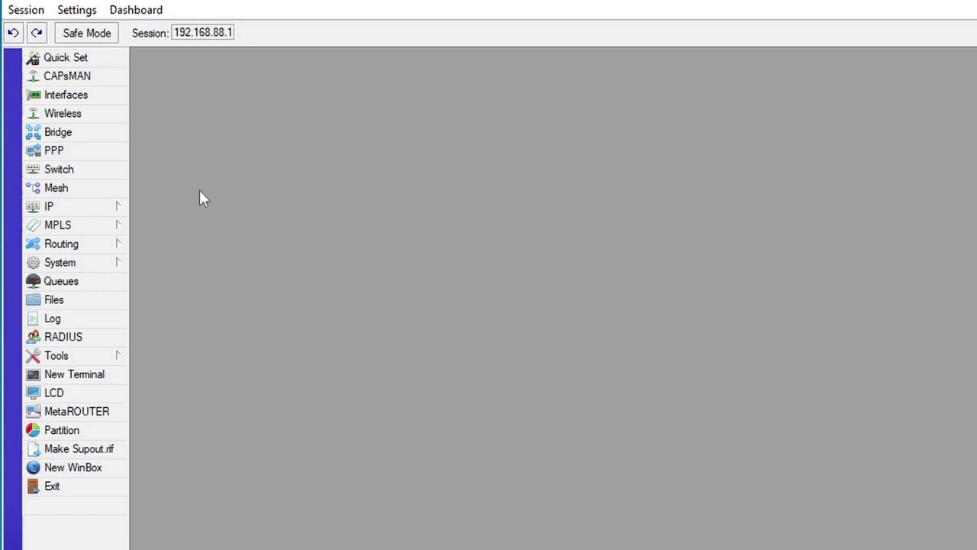
click(64, 157)
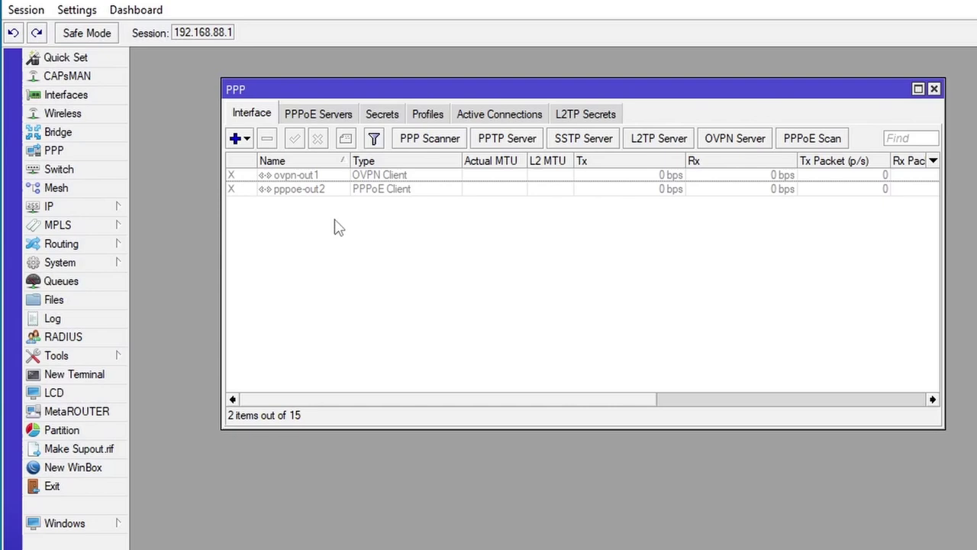
Add a PPPoE Client on interface ether1-gateway and apply it as pppoe-out1.
click(245, 141)
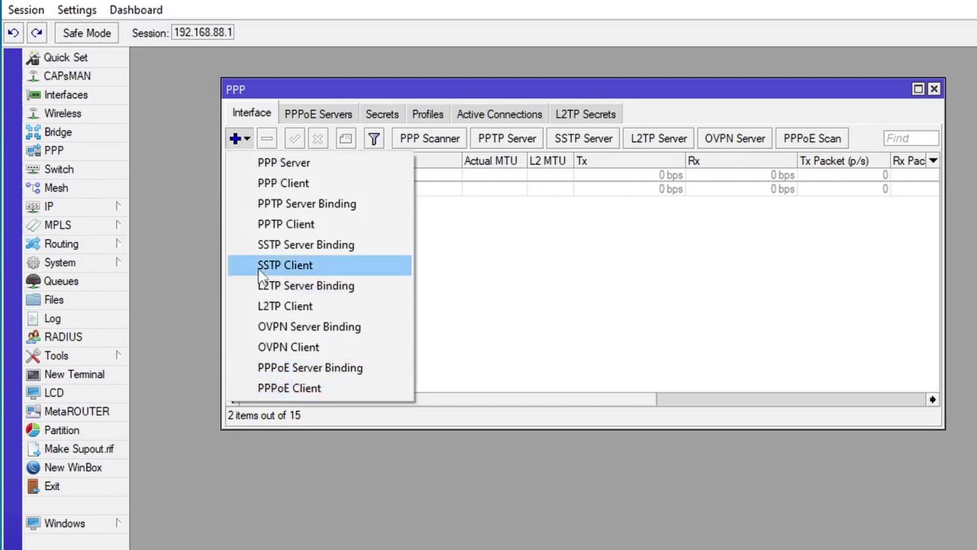
click(322, 388)
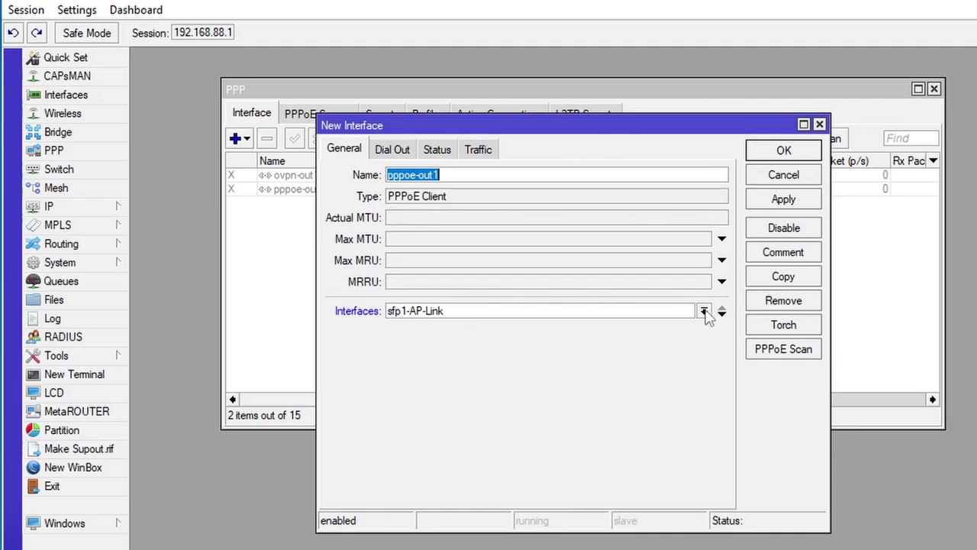
click(704, 312)
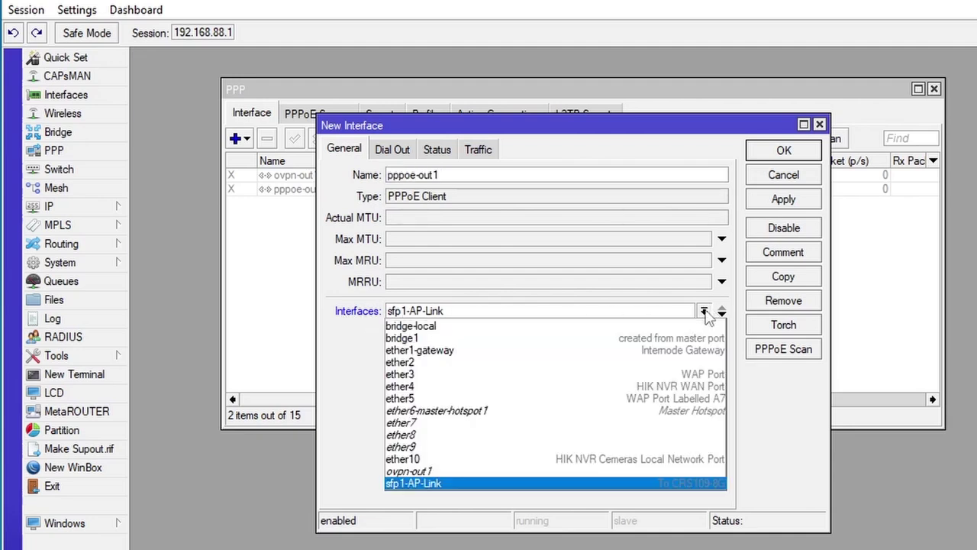
click(402, 351)
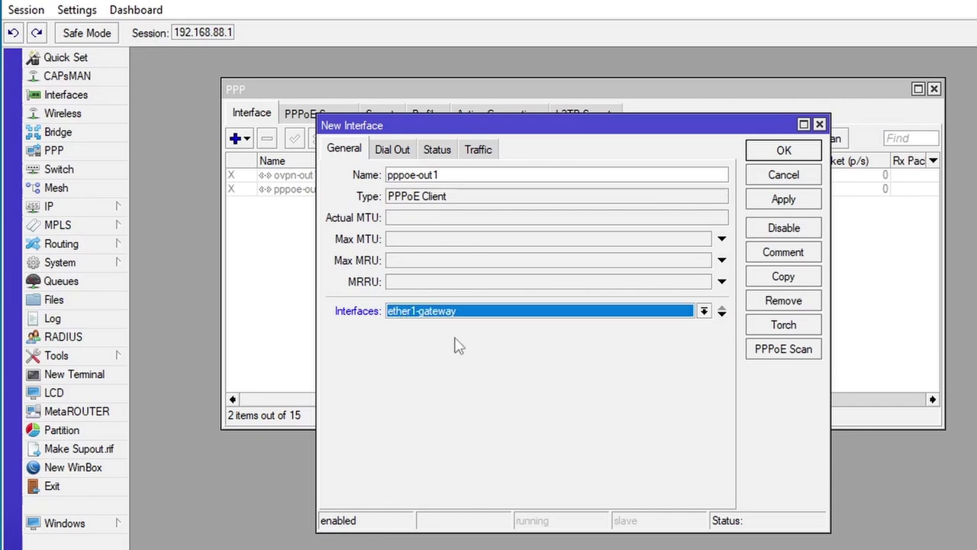
click(785, 201)
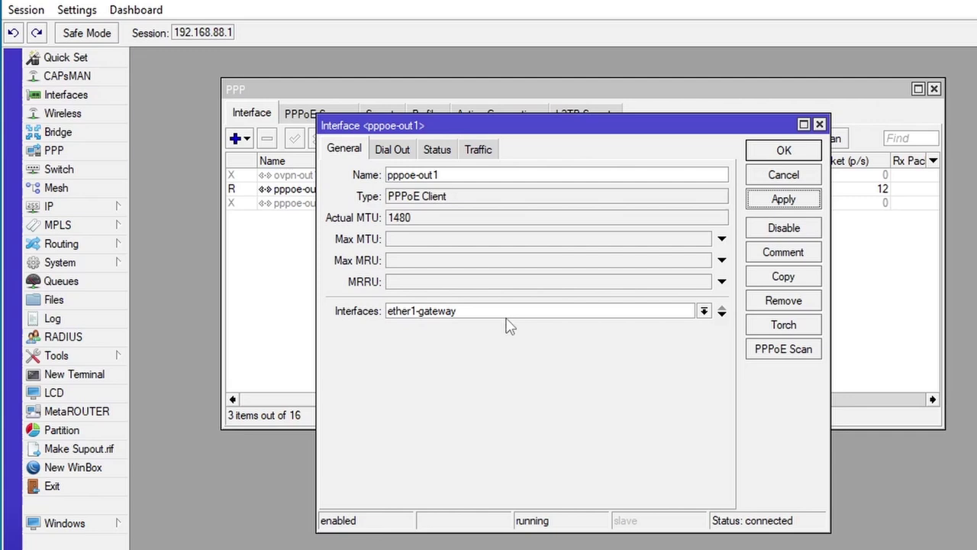
Check pppoe-out1's Dial Out settings: default profile, Add Default Route at distance 1.
click(395, 150)
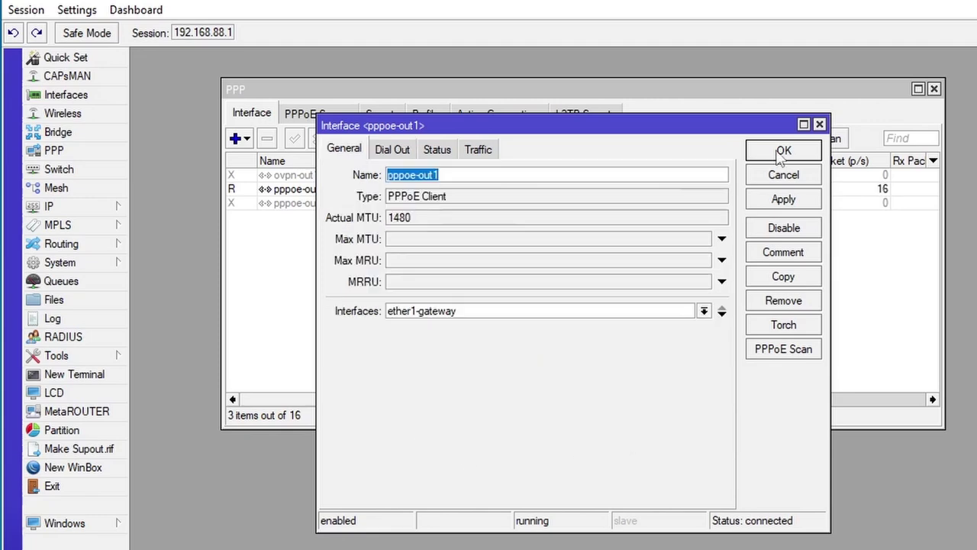
Close pppoe-out1, then set the srcnat rule's Out. Interface to pppoe-out1 and apply it.
click(779, 150)
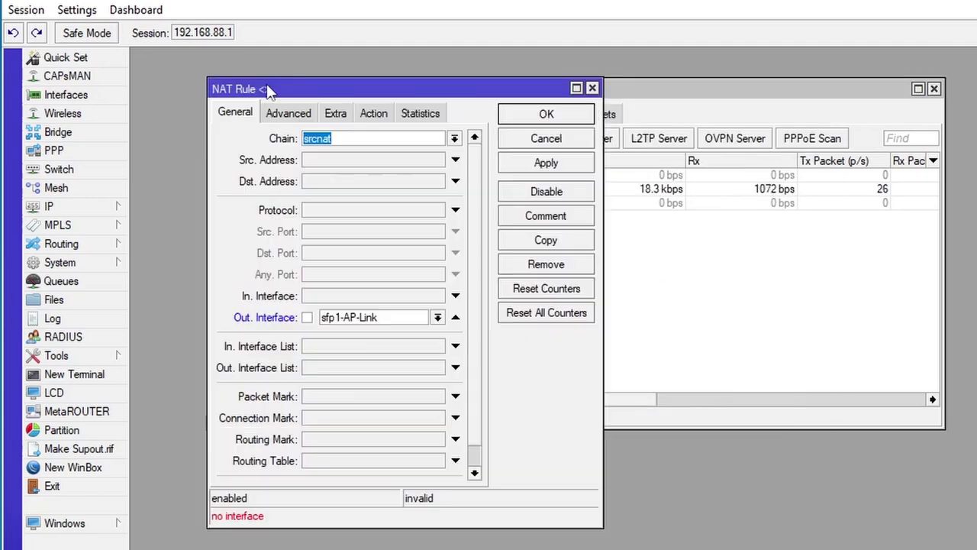
click(437, 317)
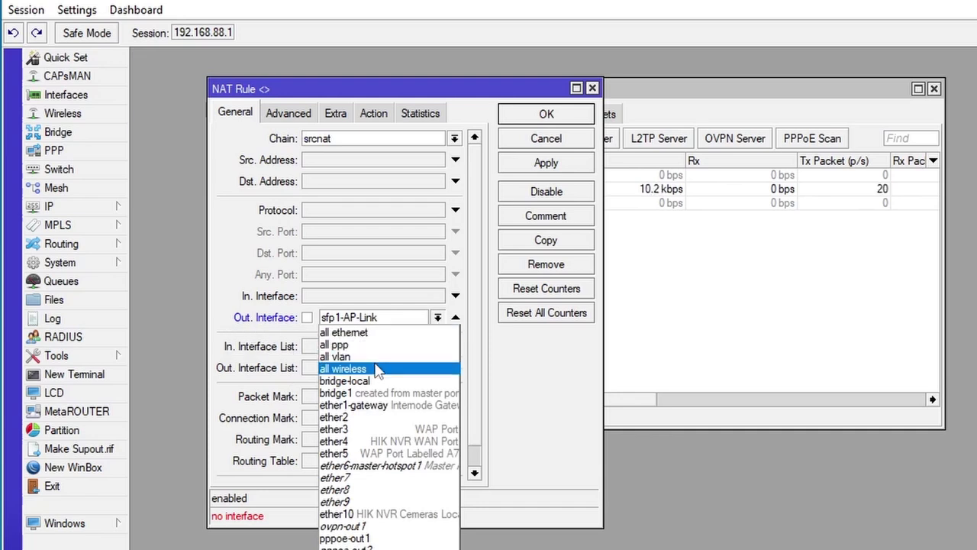
click(353, 405)
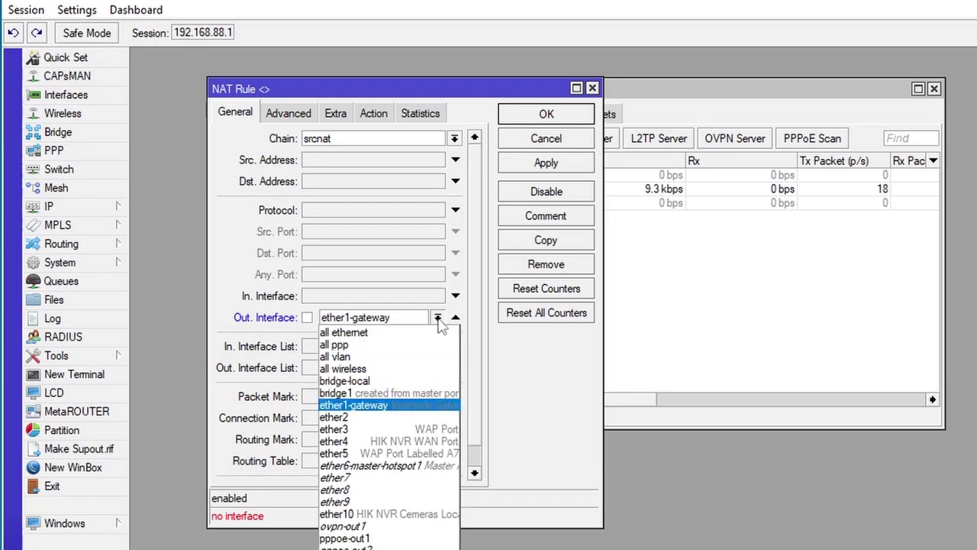
click(361, 538)
drag(473, 180, 674, 416)
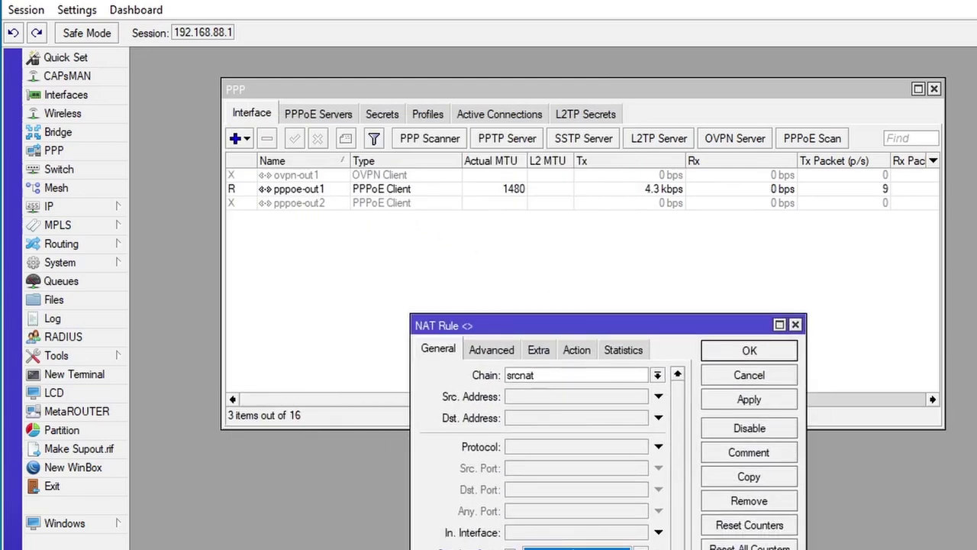
click(748, 402)
click(749, 376)
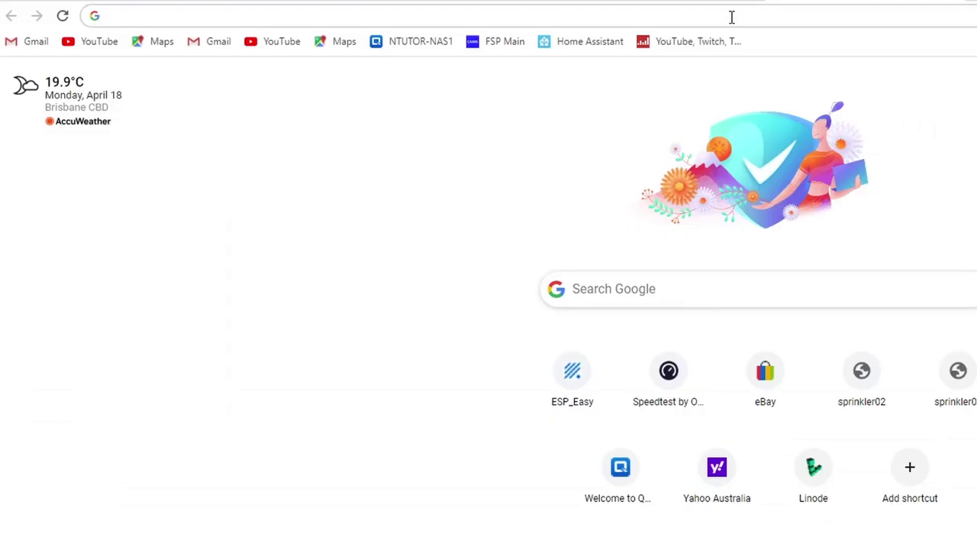
Browse to cnn.com in Chrome to test internet access through pppoe-out1.
text(cnn)
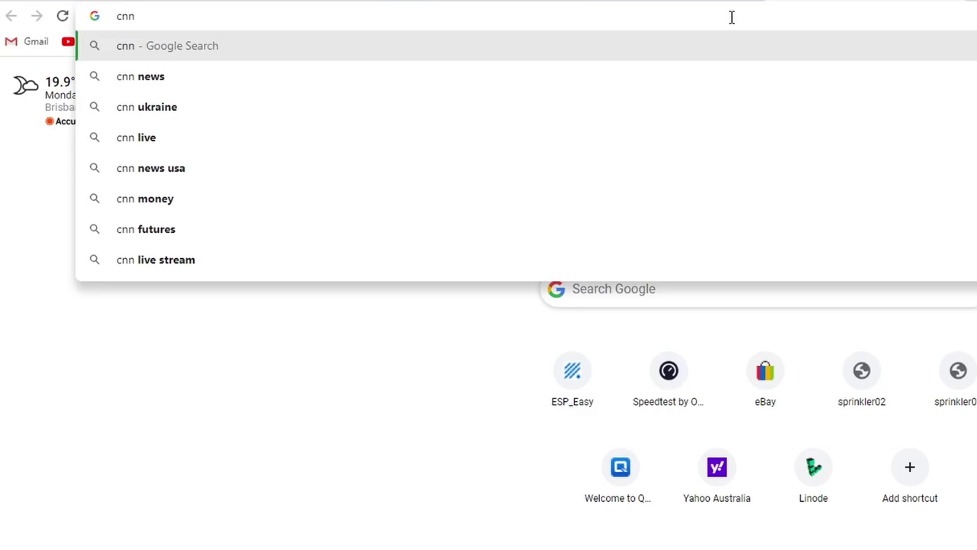
text(.com)
key(Return)
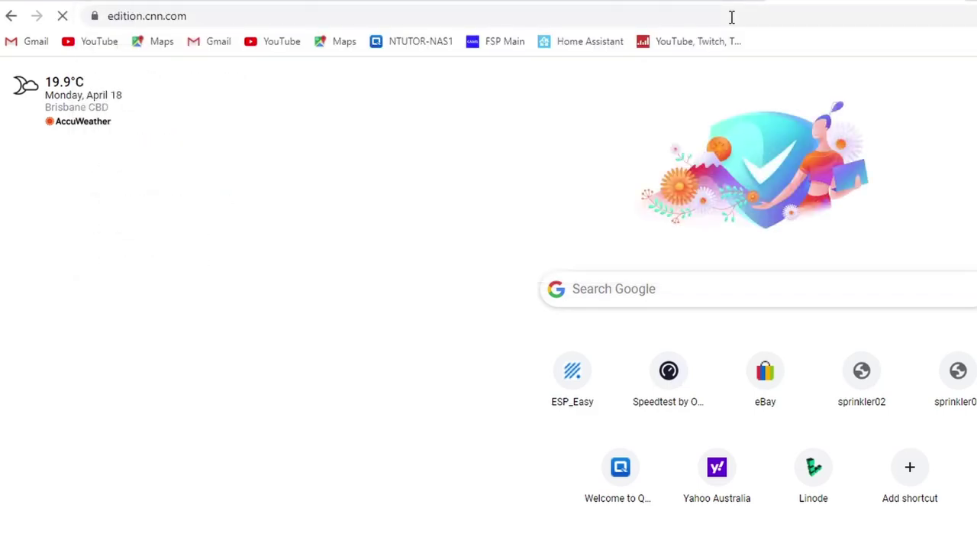